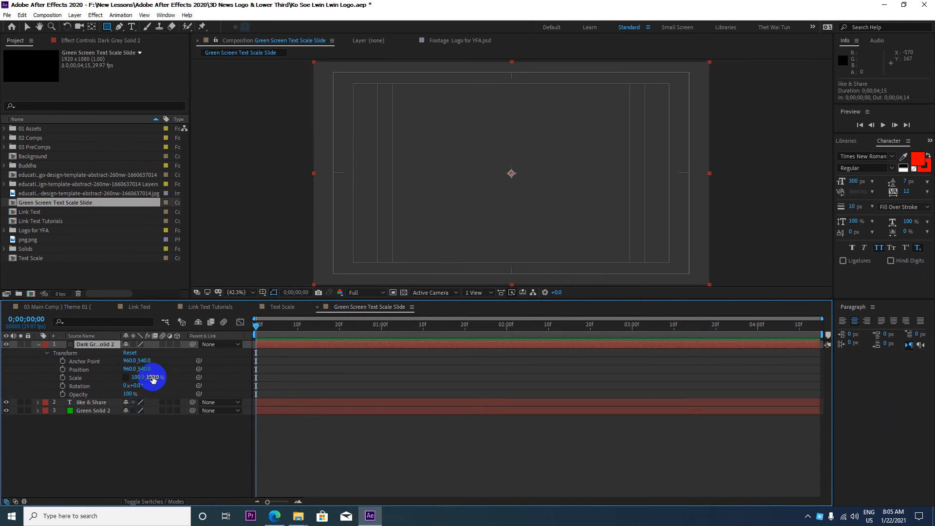
# Step: Set the top dark gray solid's vertical scale to 30% and add a Scale keyframe at 0;00;00;00
pyautogui.click(152, 377)
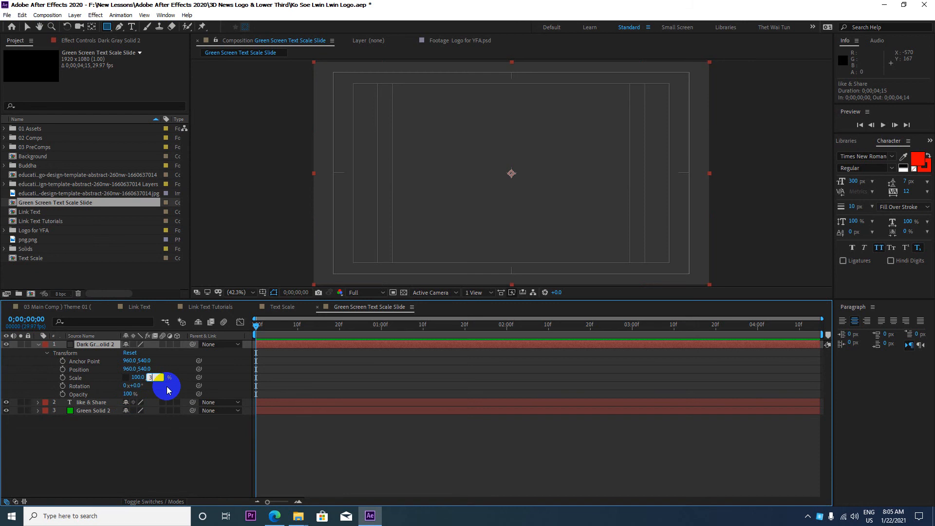
pyautogui.press('Return')
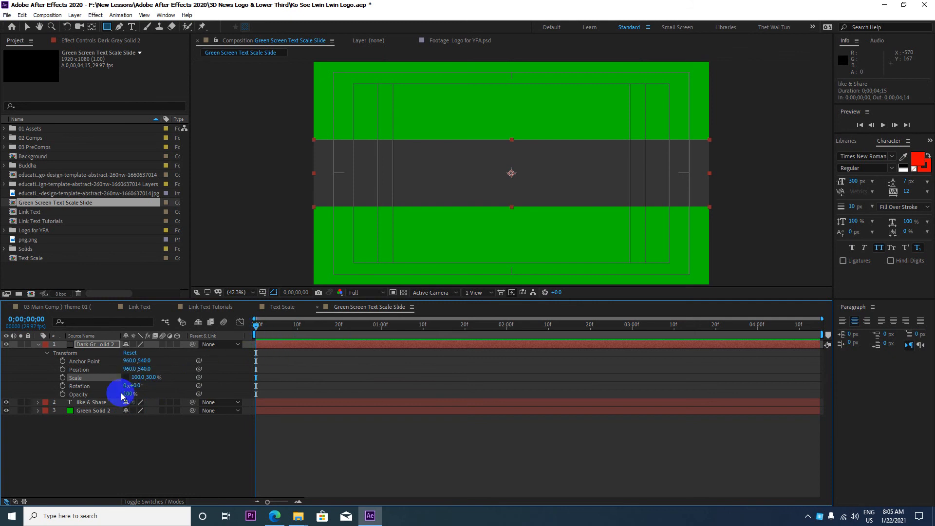
pyautogui.click(63, 380)
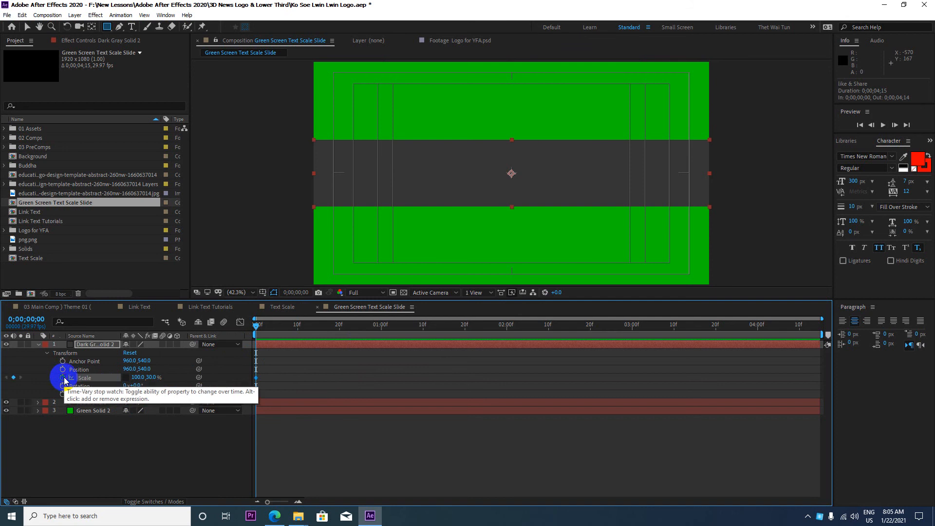
# Step: Keyframe the dark gray solid's horizontal scale to 0% at 0;00;02;00, keeping the centred anchor point
pyautogui.moveTo(256, 329); pyautogui.dragTo(507, 325)
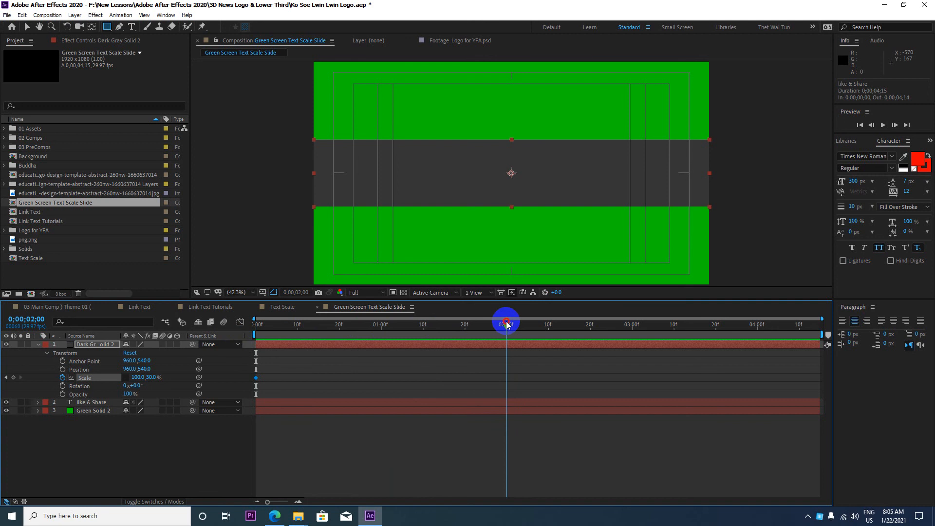
pyautogui.click(149, 378)
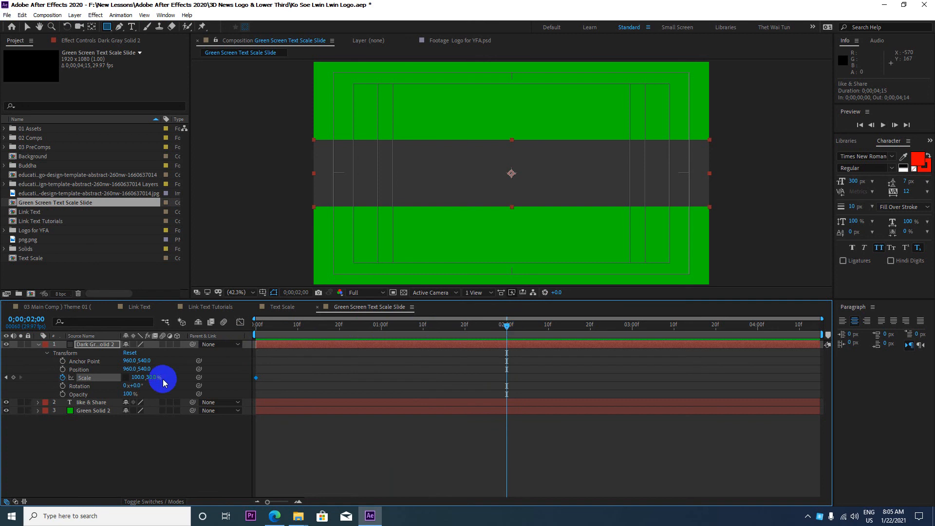
pyautogui.click(137, 378)
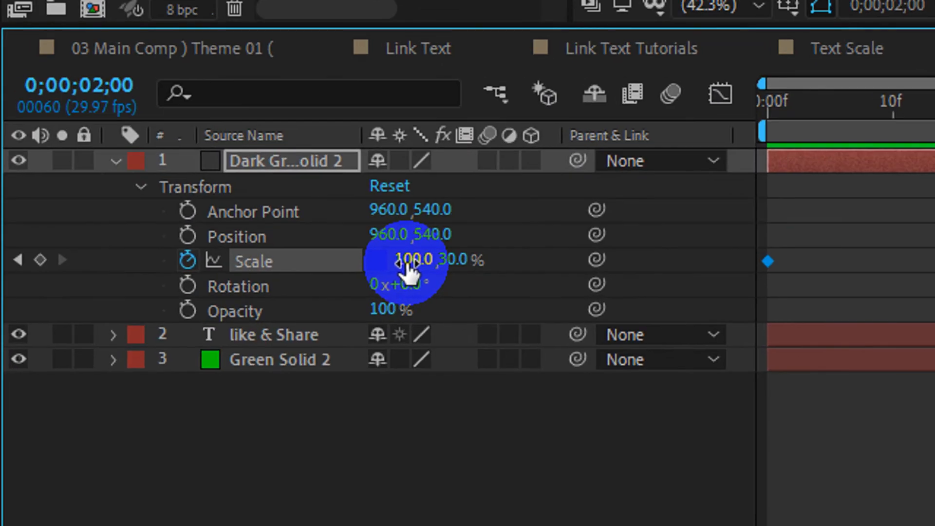
pyautogui.click(137, 378)
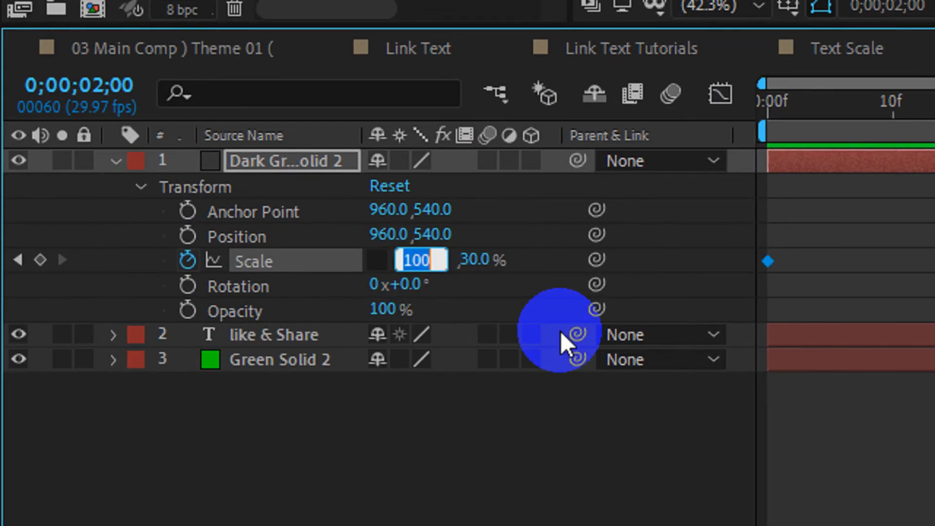
pyautogui.write('0')
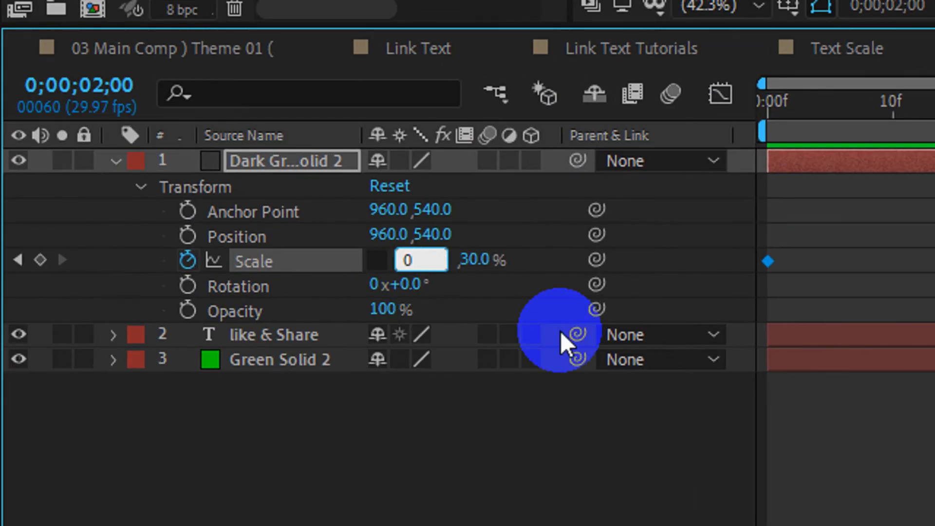
pyautogui.press('Return')
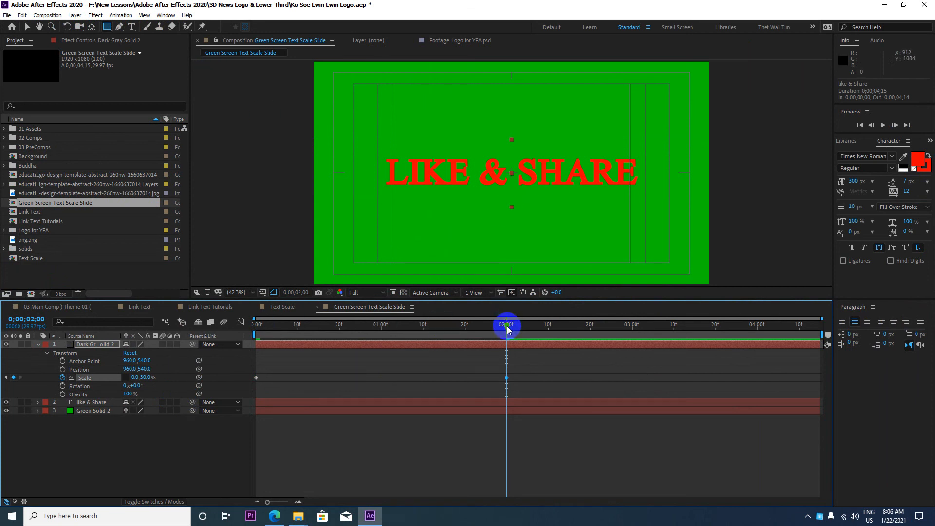
# Step: Preview the dark gray solid's scale animation from the start of the composition
pyautogui.moveTo(506, 326); pyautogui.dragTo(237, 325)
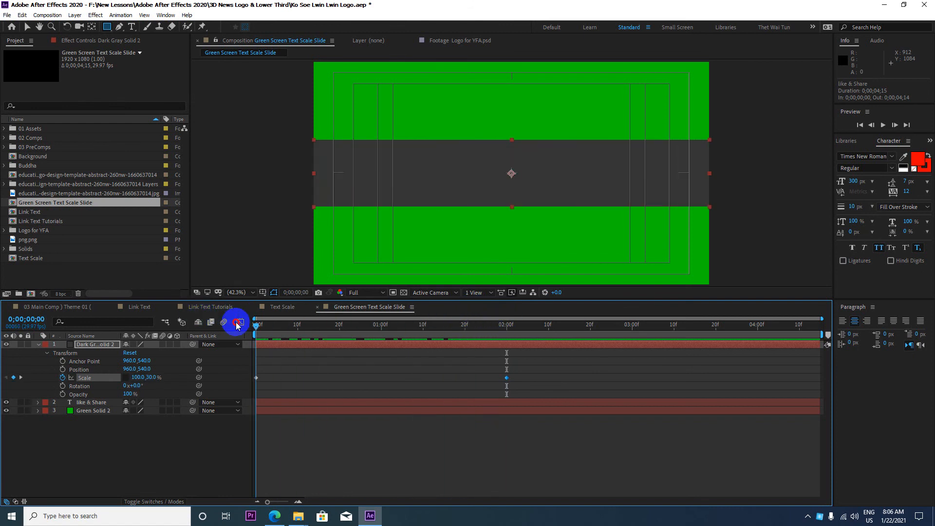
pyautogui.press('space')
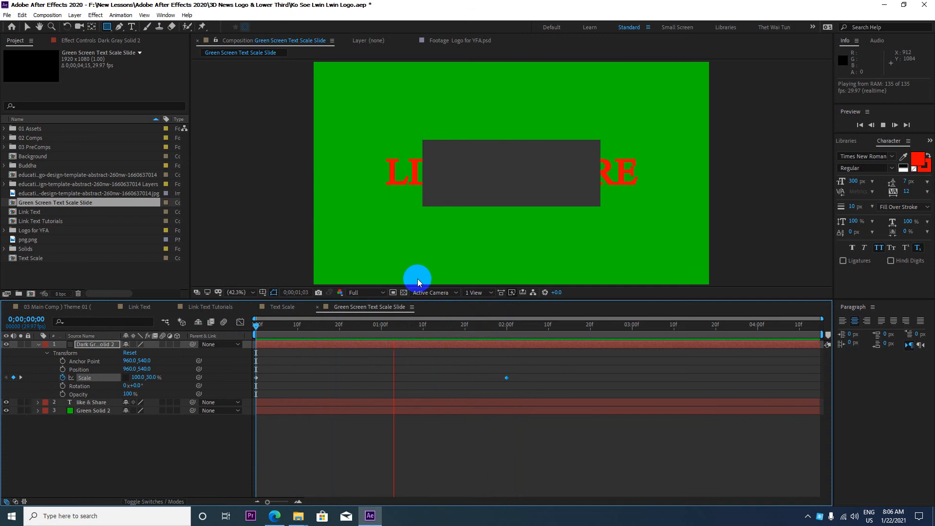
pyautogui.press('space')
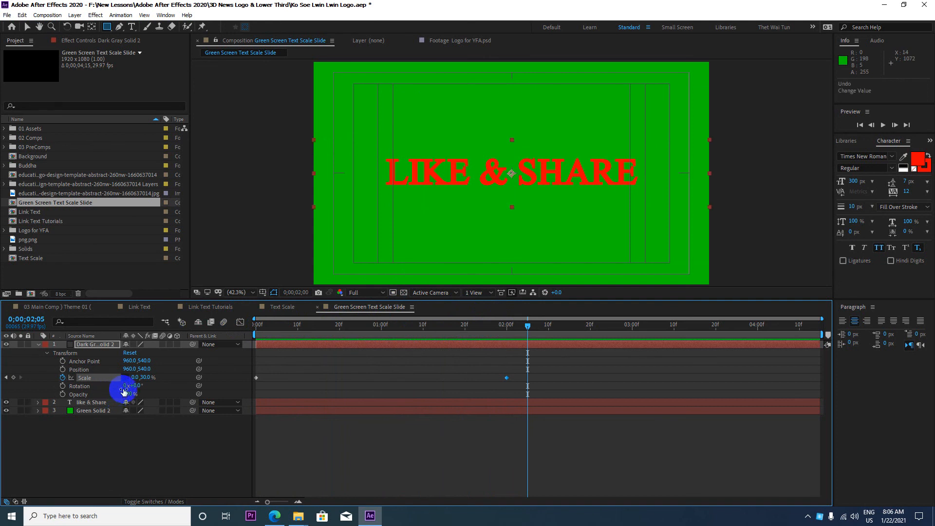
# Step: Undo the dark gray solid's Scale keyframes and set its vertical scale back to 100%
pyautogui.press('j')
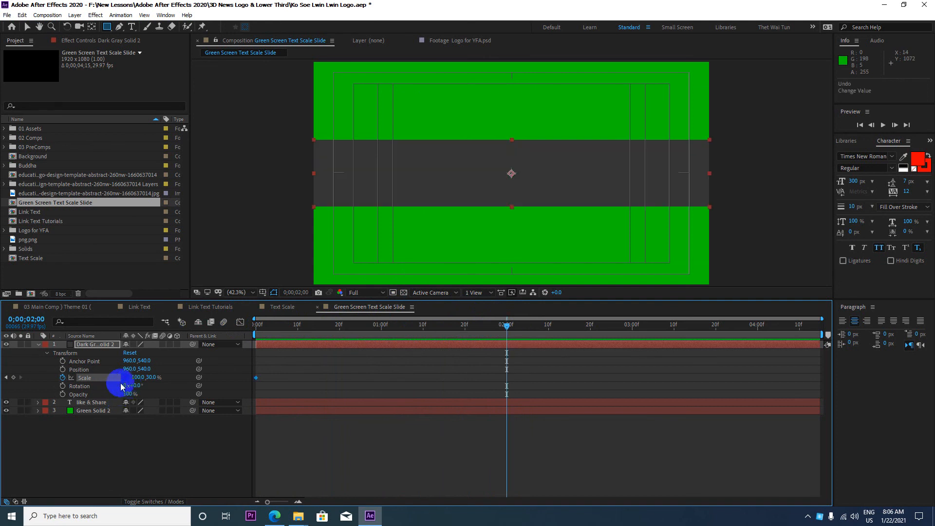
pyautogui.hotkey('ctrl', 'z')
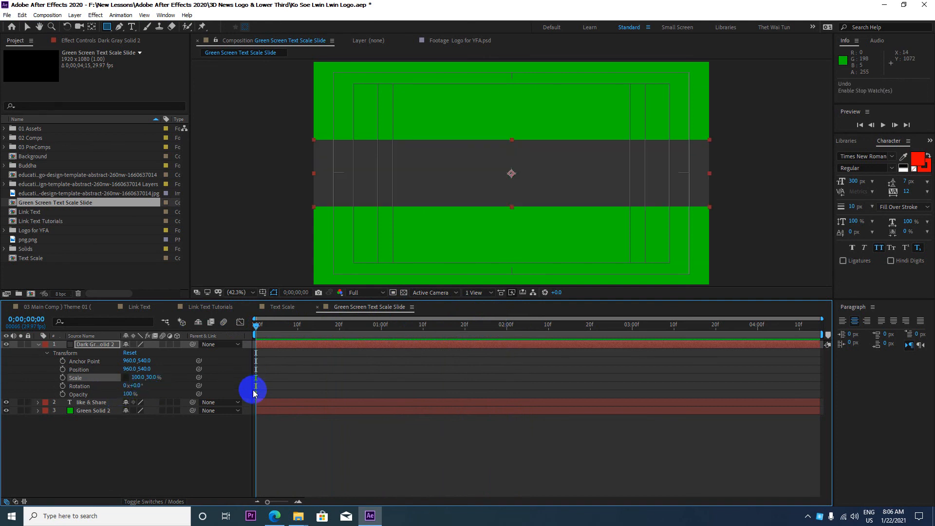
pyautogui.click(152, 377)
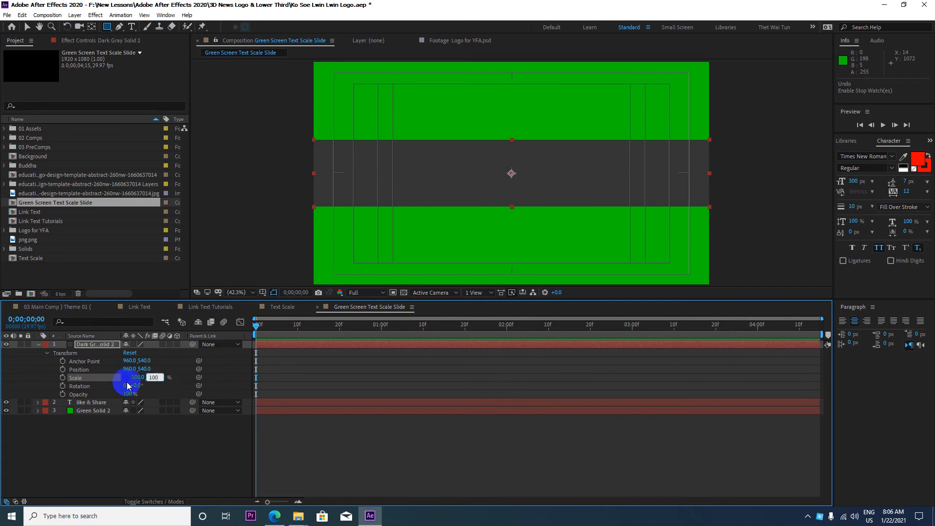
pyautogui.write('100')
pyautogui.press('Return')
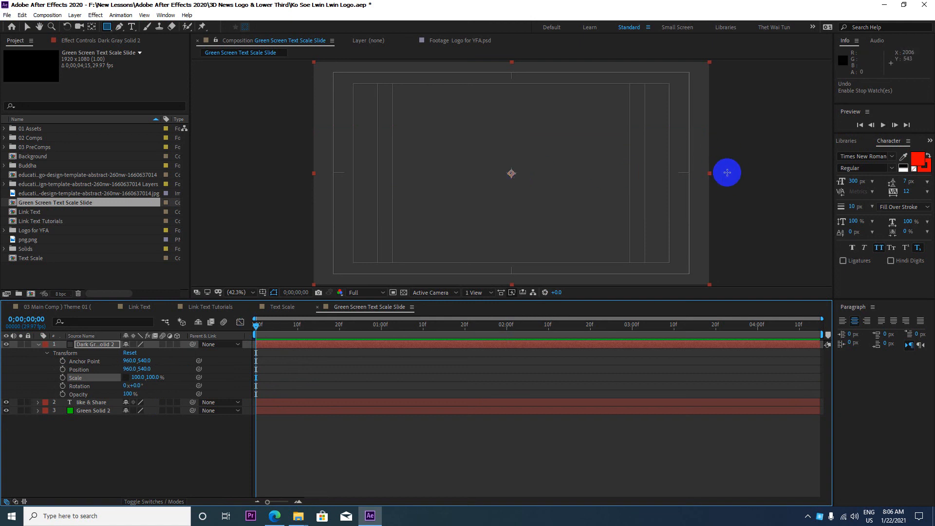
# Step: Move the dark gray solid's anchor point horizontally just past its right edge, to about 1959.6, 540, and set its vertical scale to 30%
pyautogui.click(91, 27)
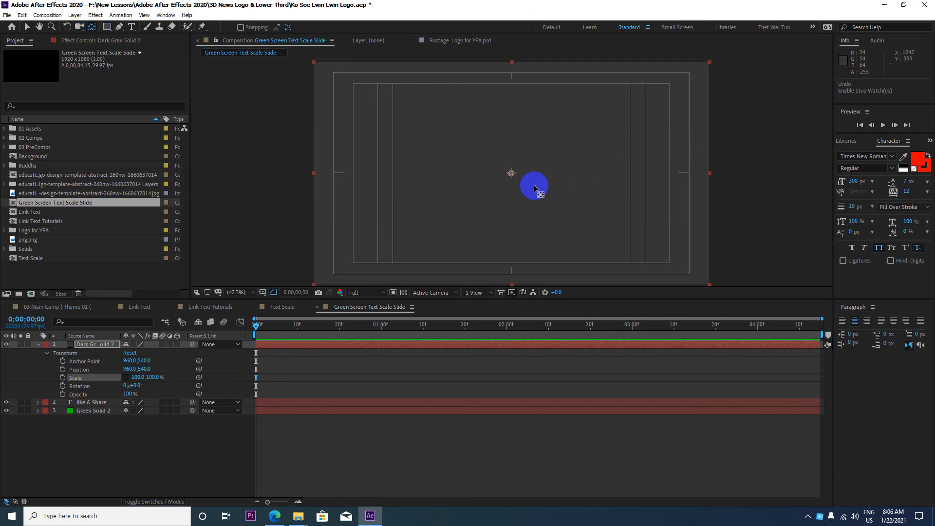
pyautogui.moveTo(511, 173)
pyautogui.mouseDown()
pyautogui.moveTo(709, 180)
pyautogui.moveTo(350, 162)
pyautogui.moveTo(717, 170)
pyautogui.mouseUp()
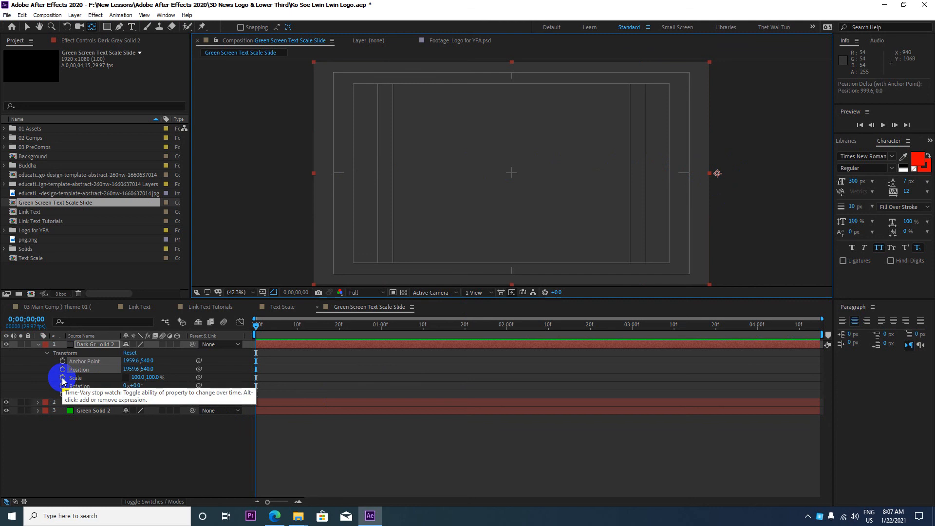
pyautogui.click(152, 378)
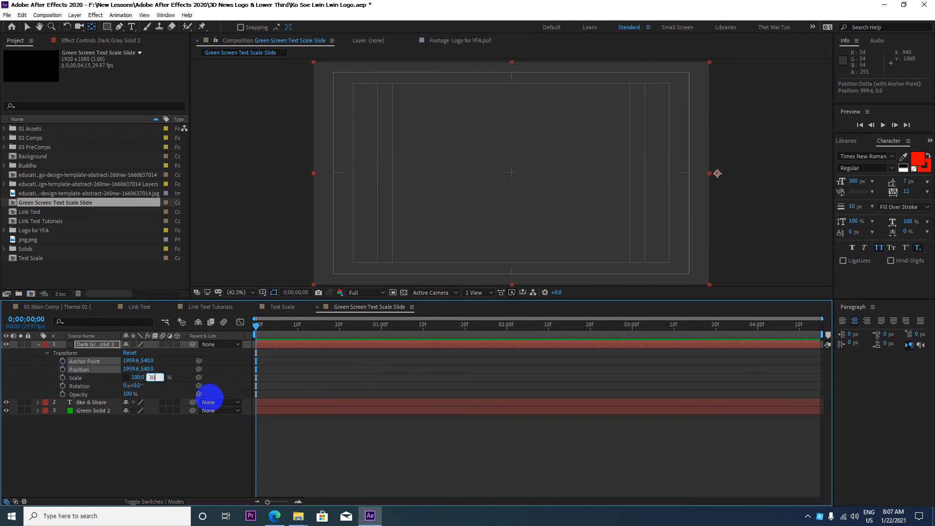
pyautogui.press('Return')
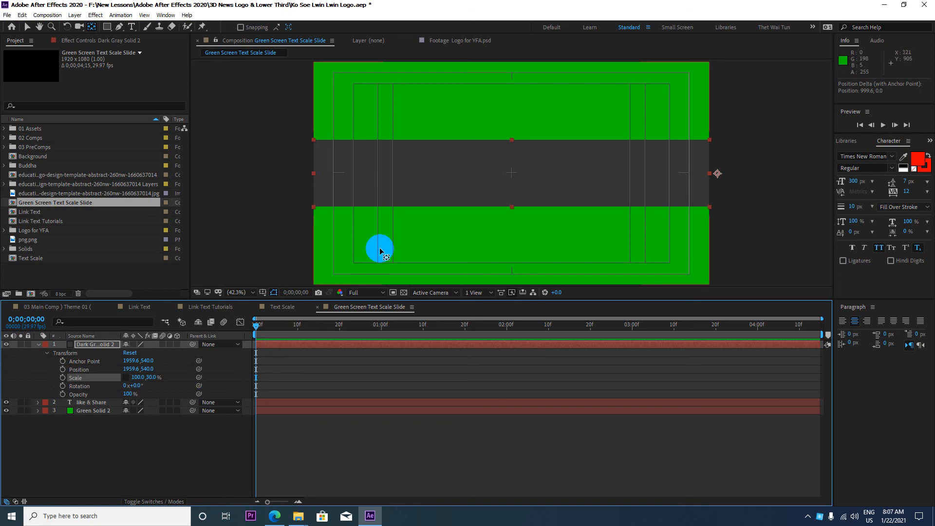
# Step: Keyframe the dark gray solid's Scale at 0;00;00;00, and set its horizontal scale to 0% at 0;00;02;00
pyautogui.click(63, 378)
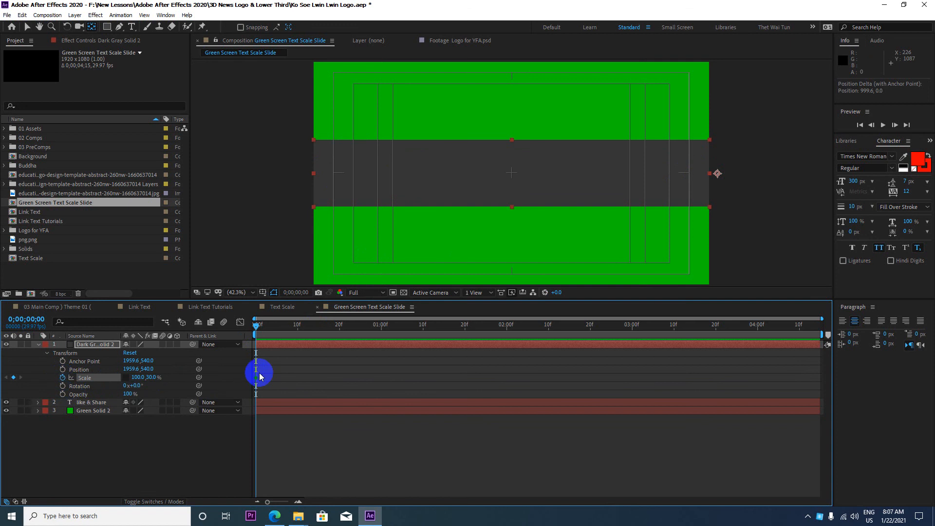
pyautogui.moveTo(259, 329); pyautogui.dragTo(508, 319)
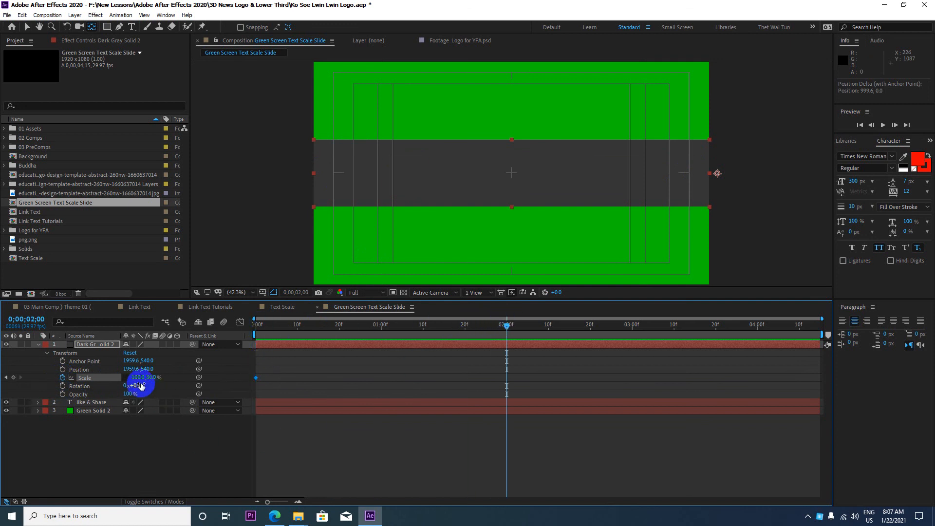
pyautogui.click(136, 378)
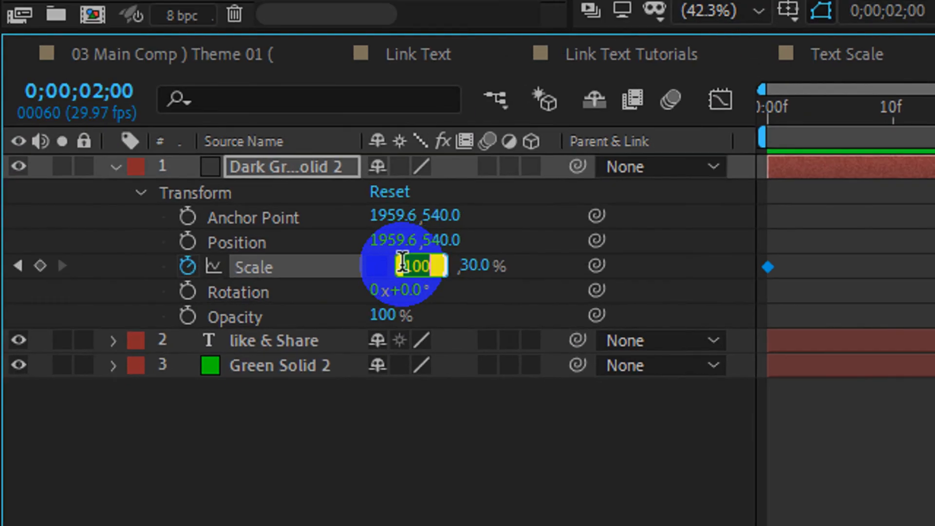
pyautogui.write('0')
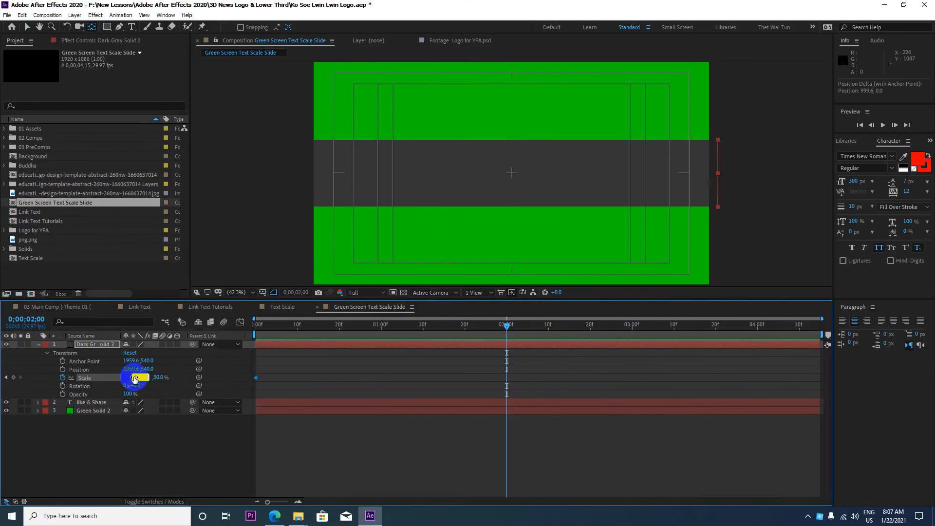
pyautogui.press('Return')
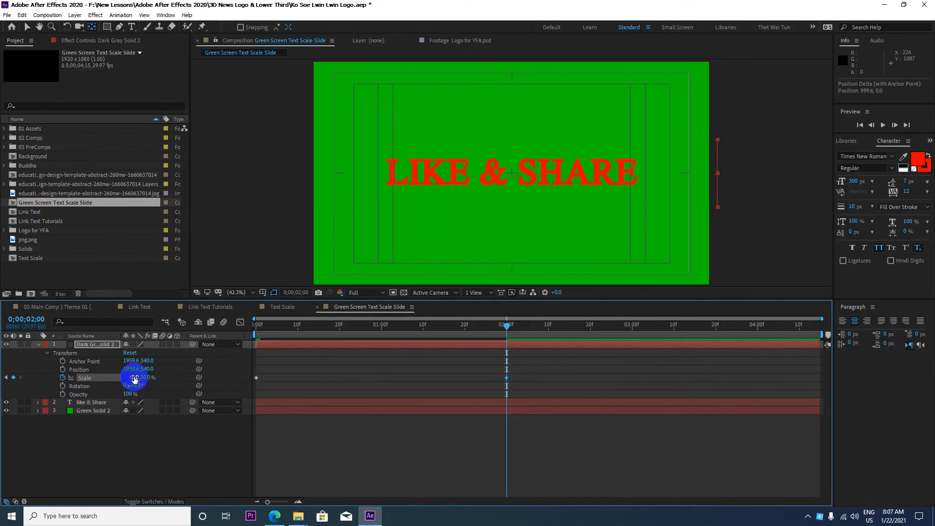
# Step: Play the composition from the start to check how the solid shrinks toward its right edge
pyautogui.moveTo(507, 326); pyautogui.dragTo(230, 339)
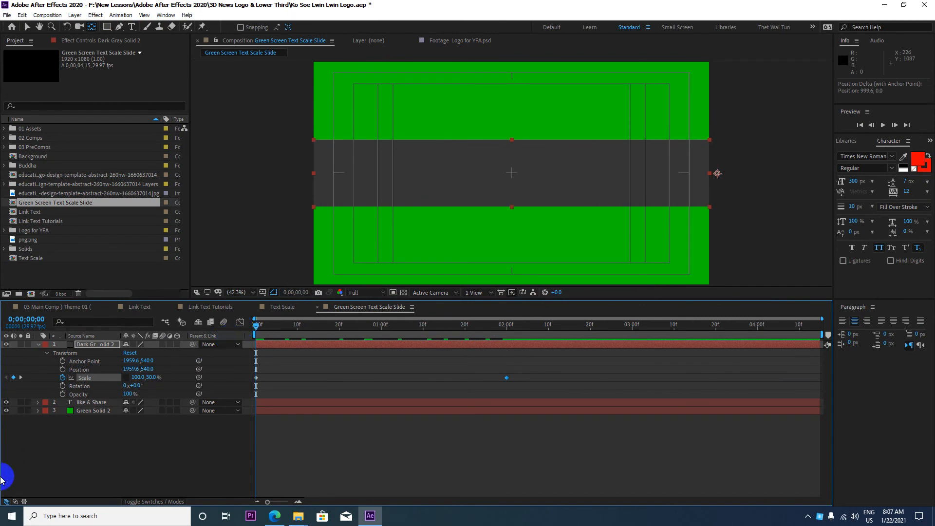
pyautogui.press('space')
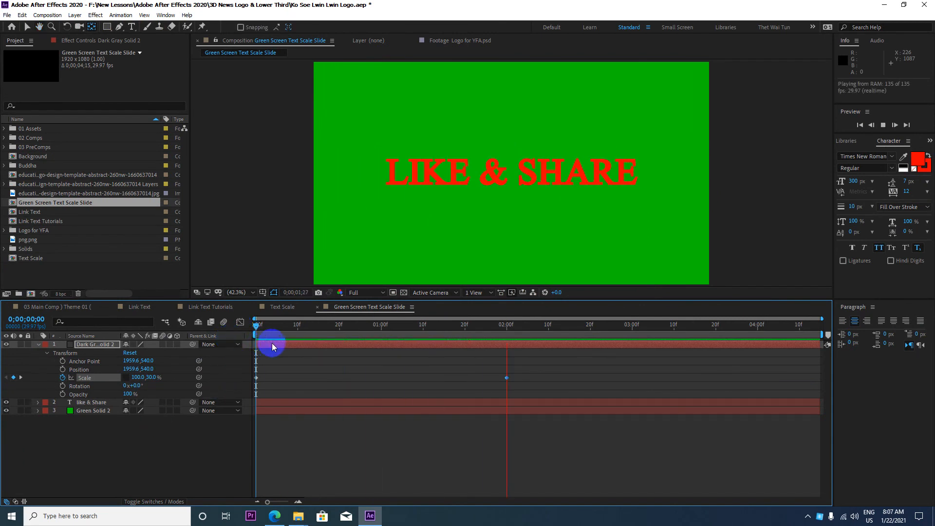
pyautogui.press('space')
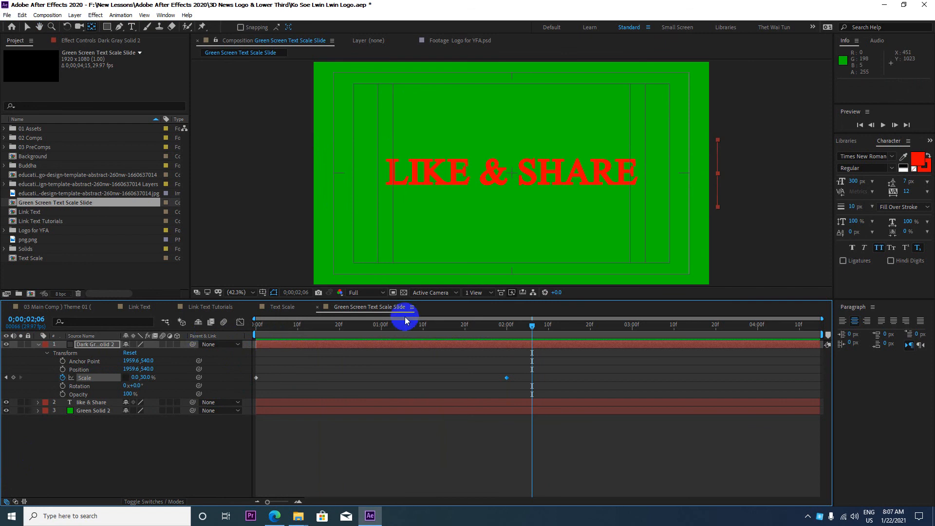
# Step: Open the Text Scale composition and play its SUBSCRIBE reveal from the start for comparison
pyautogui.click(282, 307)
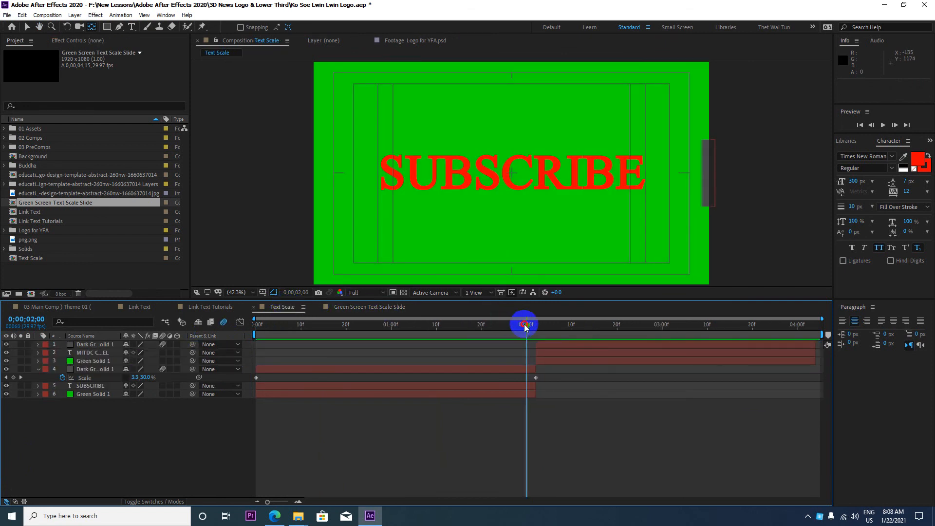
pyautogui.moveTo(524, 323); pyautogui.dragTo(189, 328)
pyautogui.press('space')
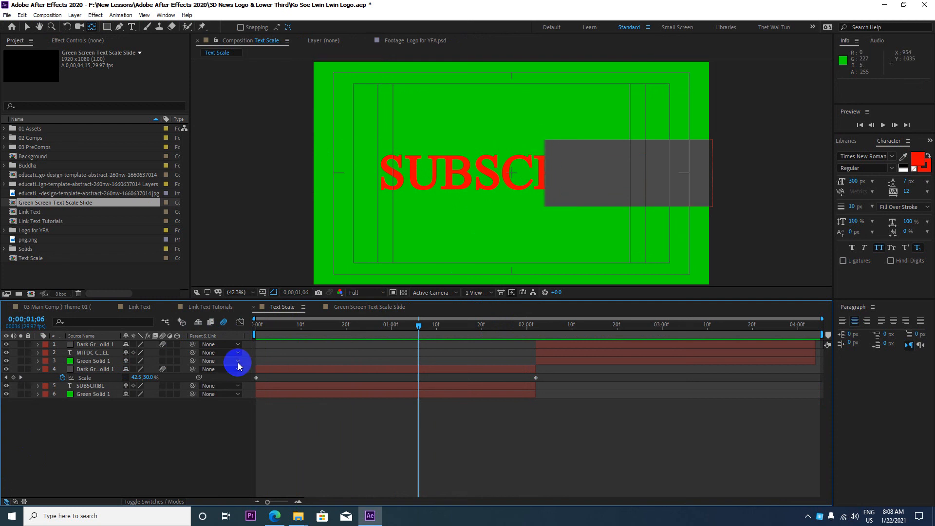
# Step: At 0;00;00;18 in Green Screen Text Scale Slide, switch the dark gray solid's motion blur on and back off to compare its moving edge
pyautogui.click(366, 307)
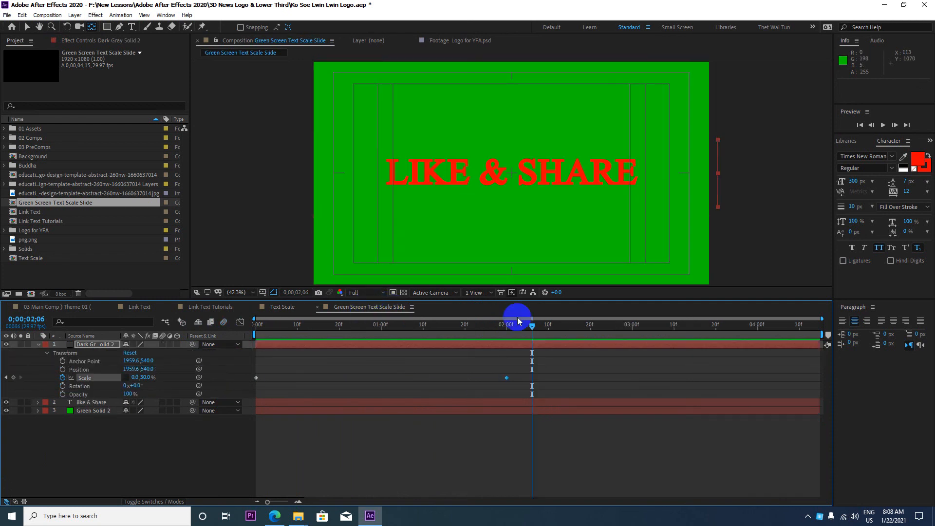
pyautogui.moveTo(527, 324); pyautogui.dragTo(329, 340)
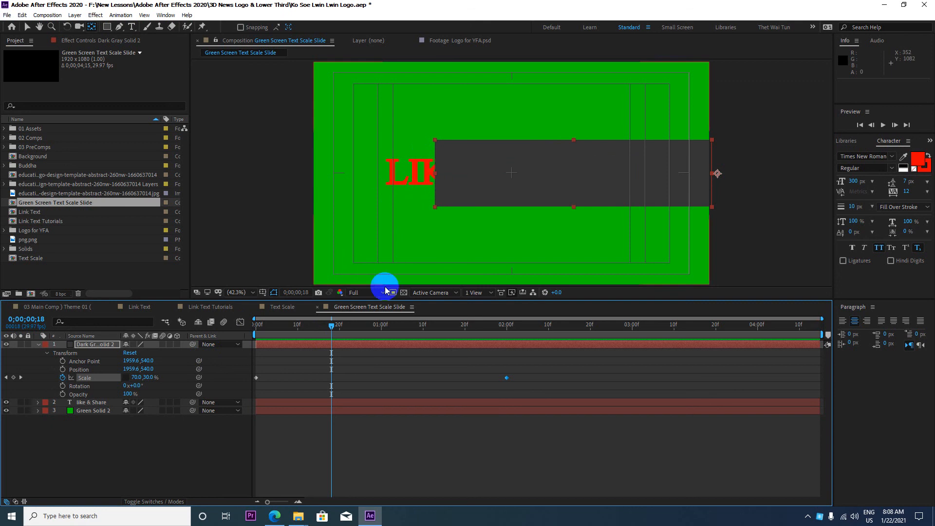
pyautogui.click(39, 345)
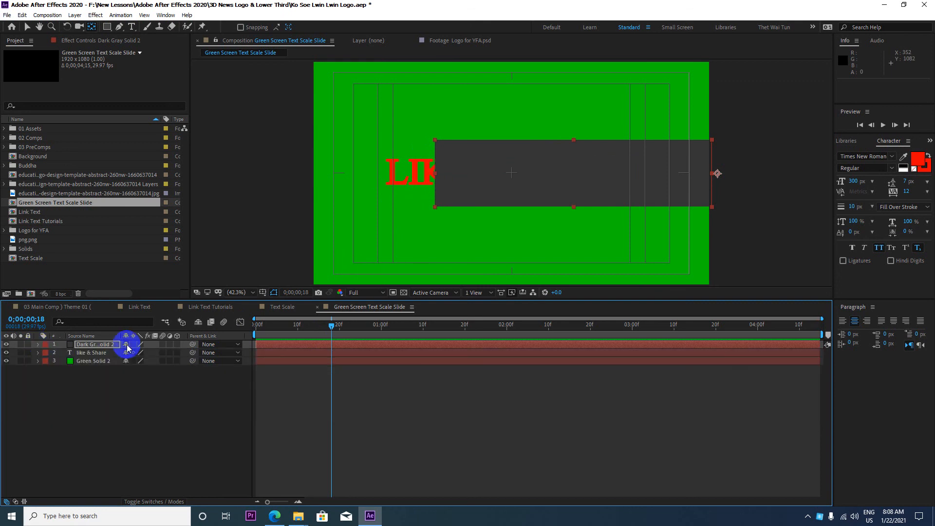
pyautogui.click(162, 346)
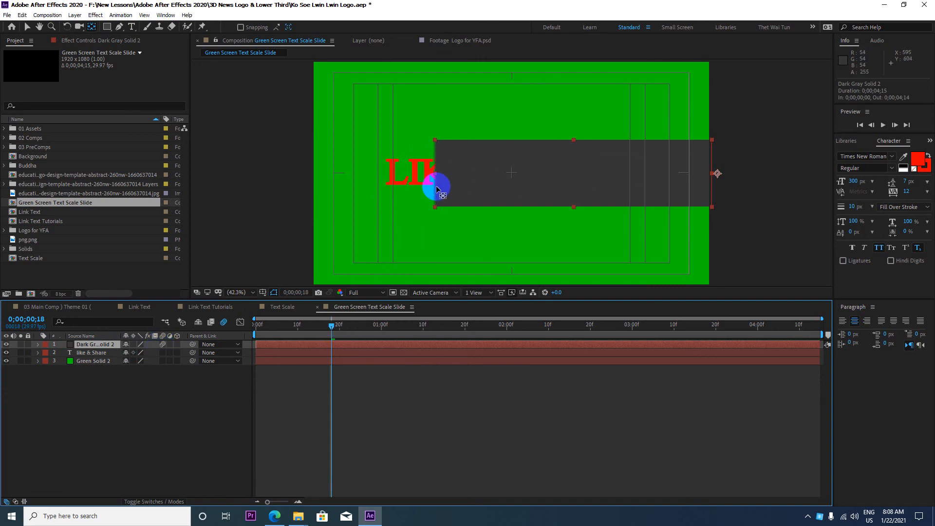
pyautogui.click(163, 344)
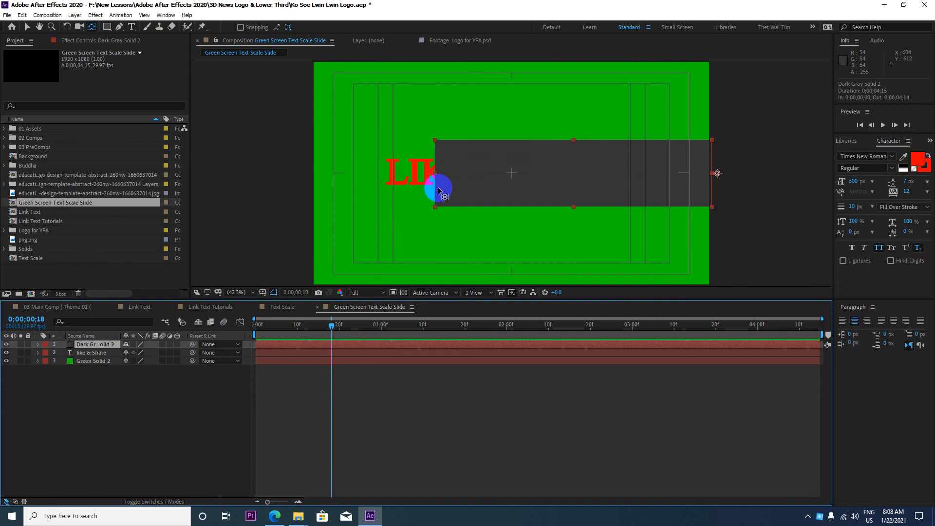
# Step: Enable motion blur for the dark gray solid and play the composition from the start to check the reveal
pyautogui.press('v')
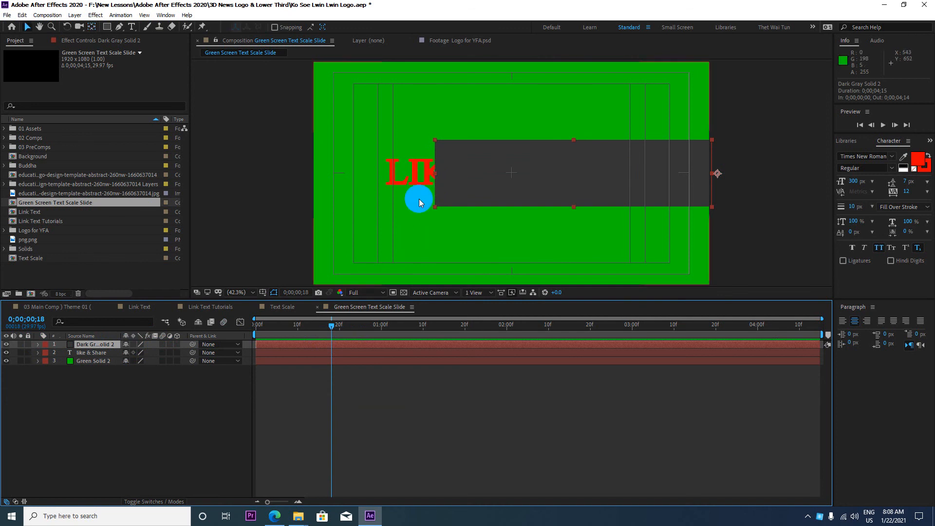
pyautogui.click(163, 344)
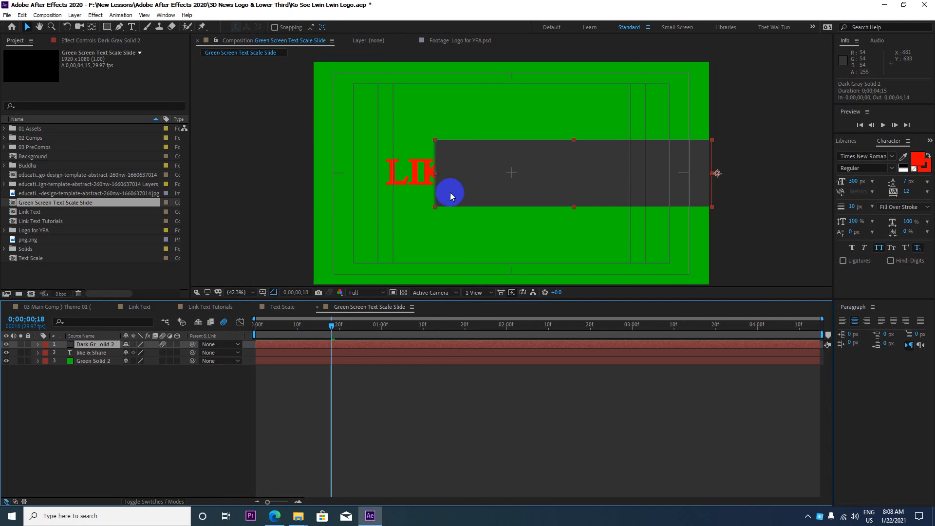
pyautogui.moveTo(333, 327); pyautogui.dragTo(250, 333)
pyautogui.press('space')
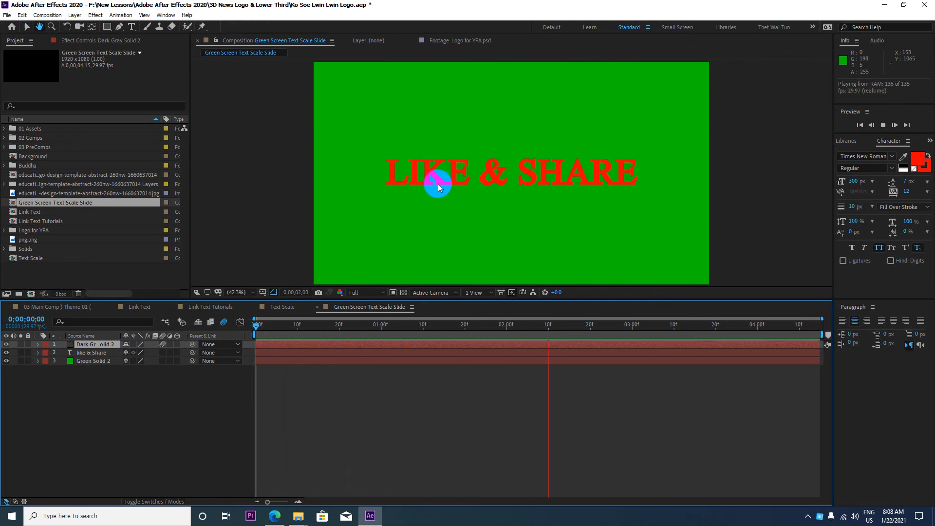
pyautogui.press('space')
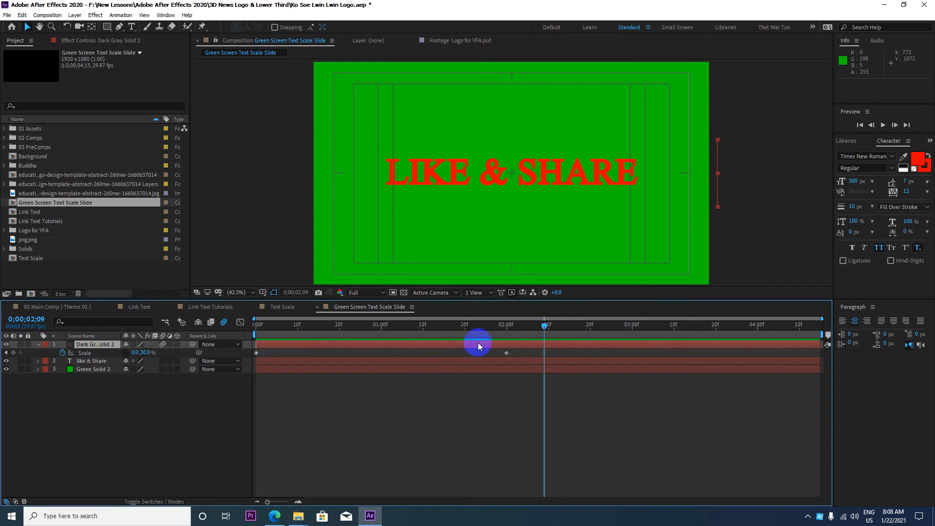
# Step: Trim the ends of the dark gray solid, the text layer and the green solid to 0;00;02;02
pyautogui.moveTo(542, 324); pyautogui.dragTo(515, 338)
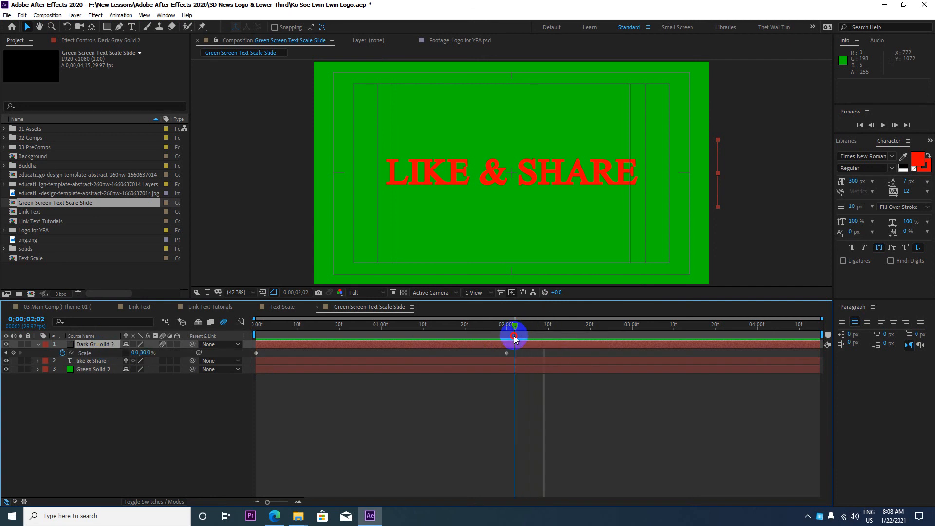
pyautogui.moveTo(94, 387); pyautogui.dragTo(101, 338)
pyautogui.press('u')
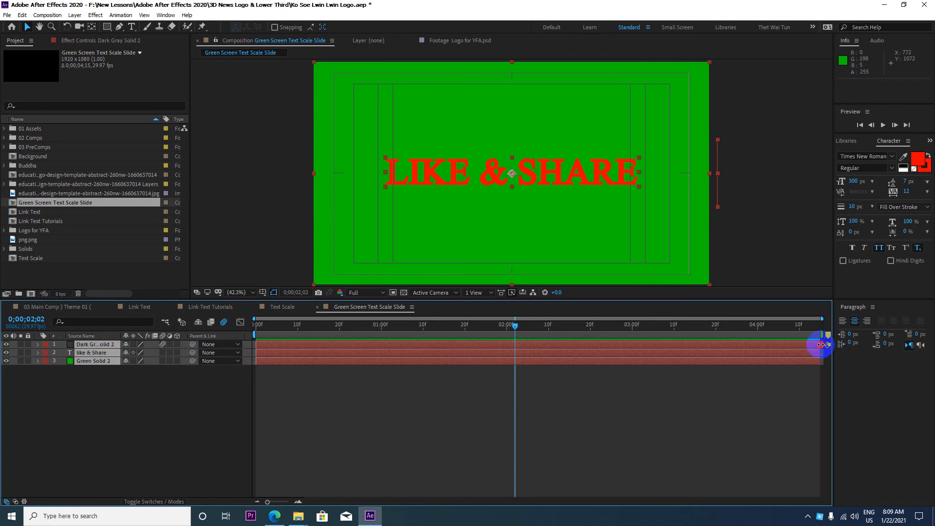
pyautogui.moveTo(820, 344); pyautogui.dragTo(517, 350)
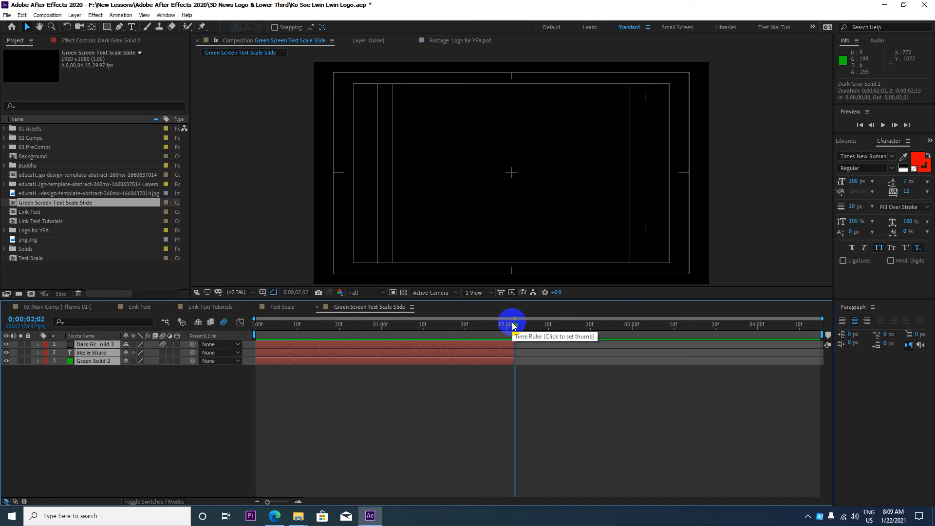
# Step: Duplicate all three layers and place the copies together above the originals, starting at 0;00;02;03
pyautogui.press('pagedown')
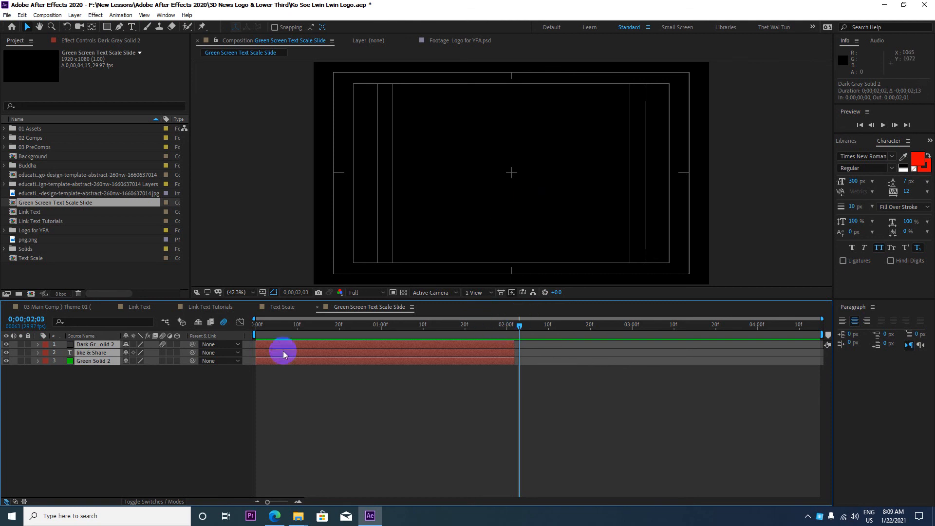
pyautogui.moveTo(92, 378); pyautogui.dragTo(100, 347)
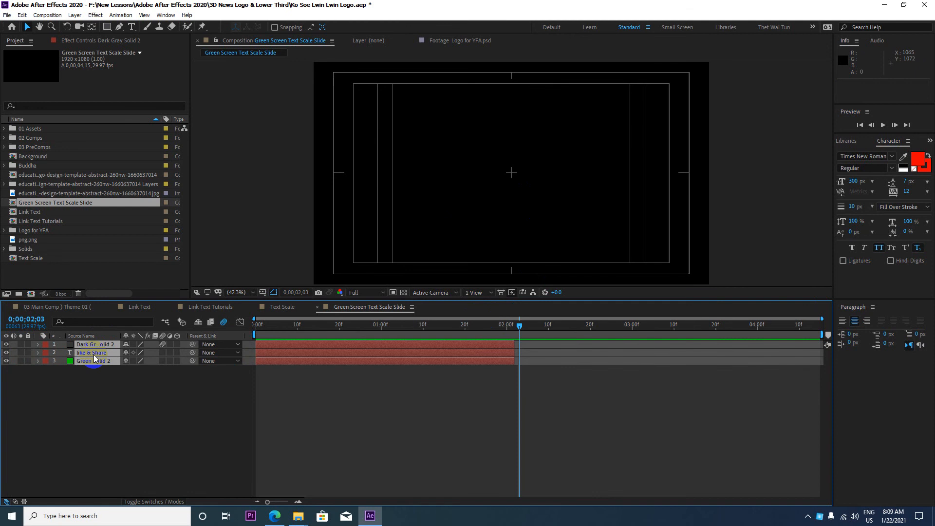
pyautogui.click(22, 15)
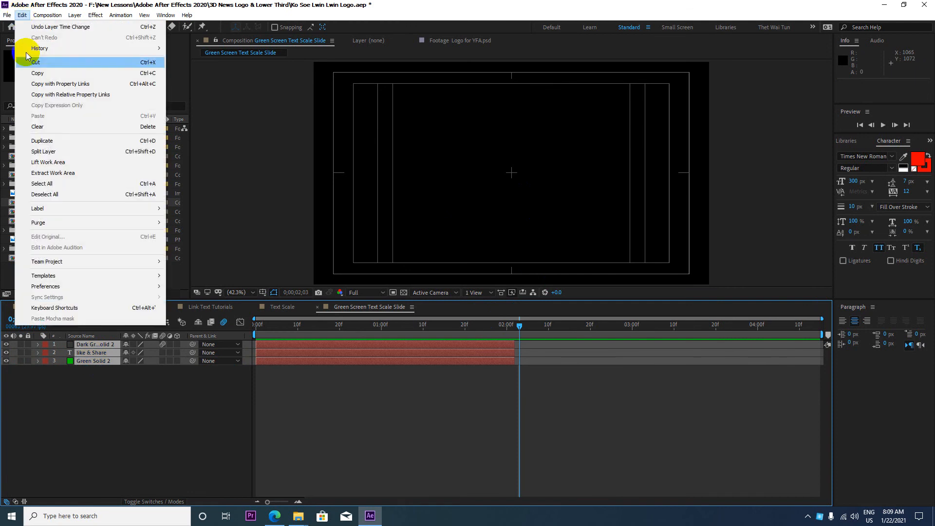
pyautogui.click(152, 143)
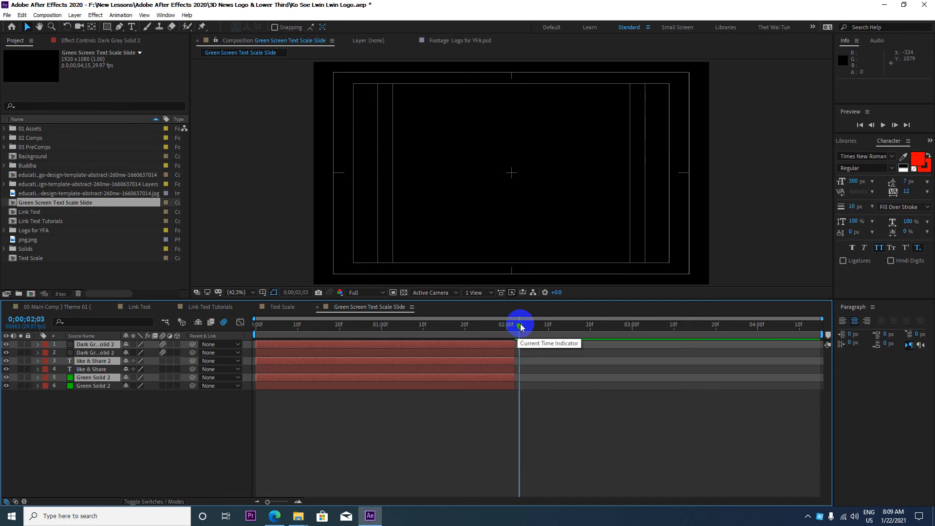
pyautogui.press('[')
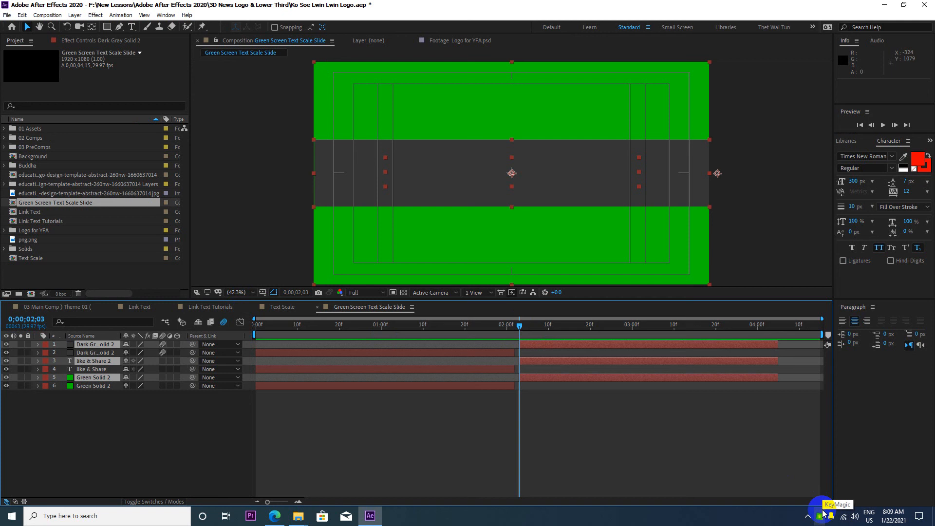
pyautogui.hotkey('ctrl', 'shift', ']')
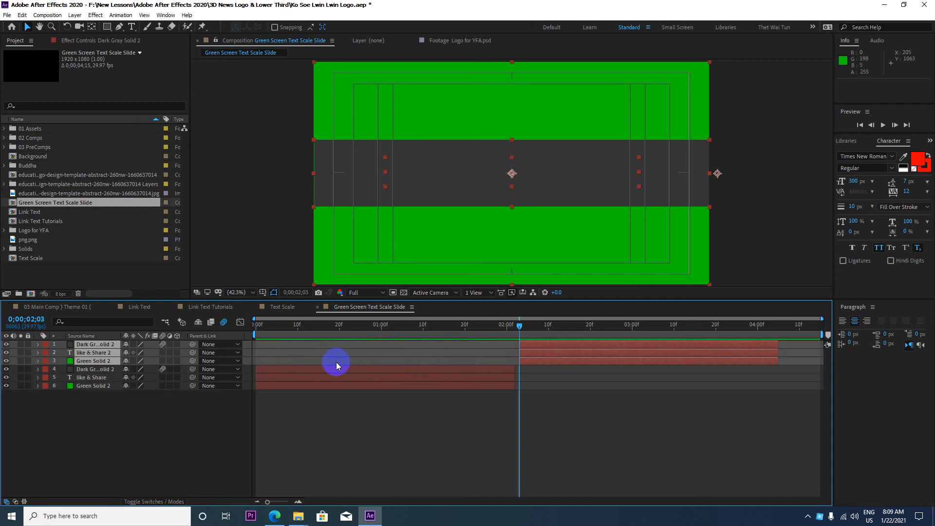
# Step: End the work area at 0;00;04;05, where the duplicated layers finish, and trim the composition to it
pyautogui.moveTo(321, 324); pyautogui.dragTo(694, 324)
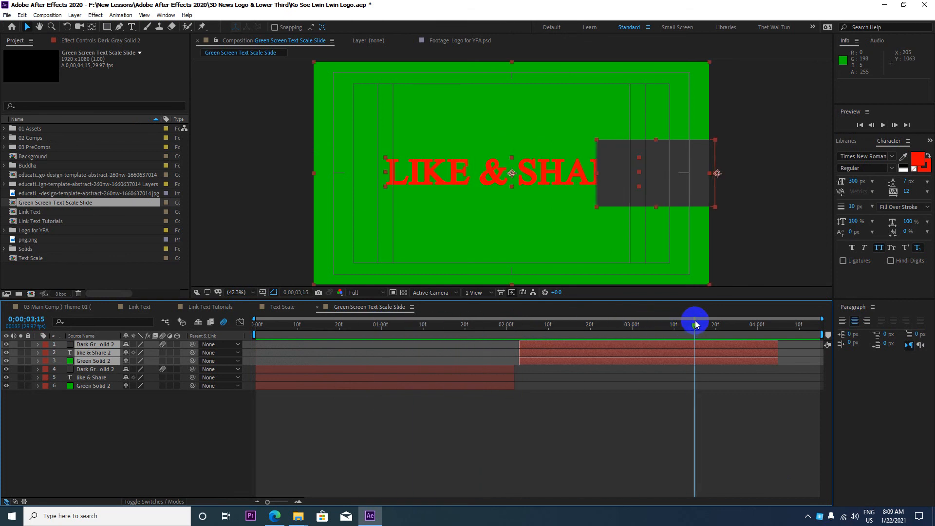
pyautogui.moveTo(821, 334); pyautogui.dragTo(783, 344)
pyautogui.rightClick(760, 334)
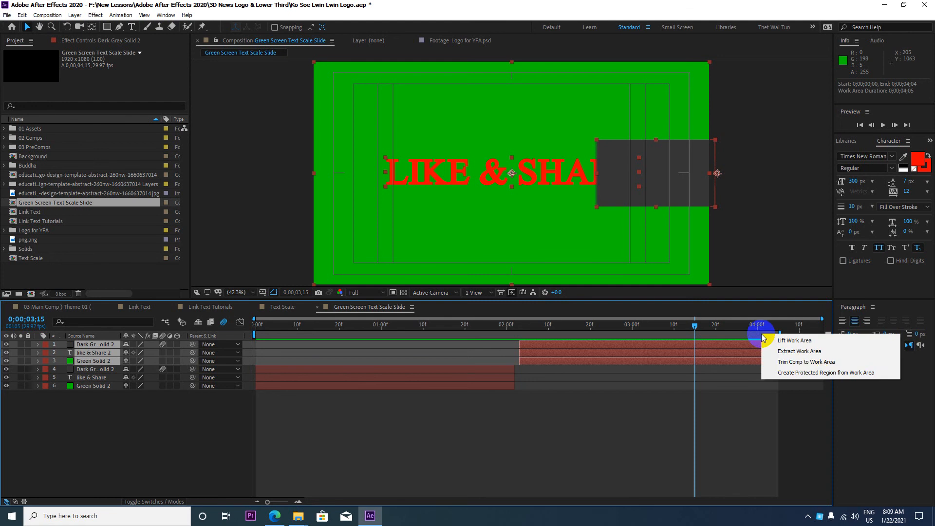
pyautogui.click(802, 362)
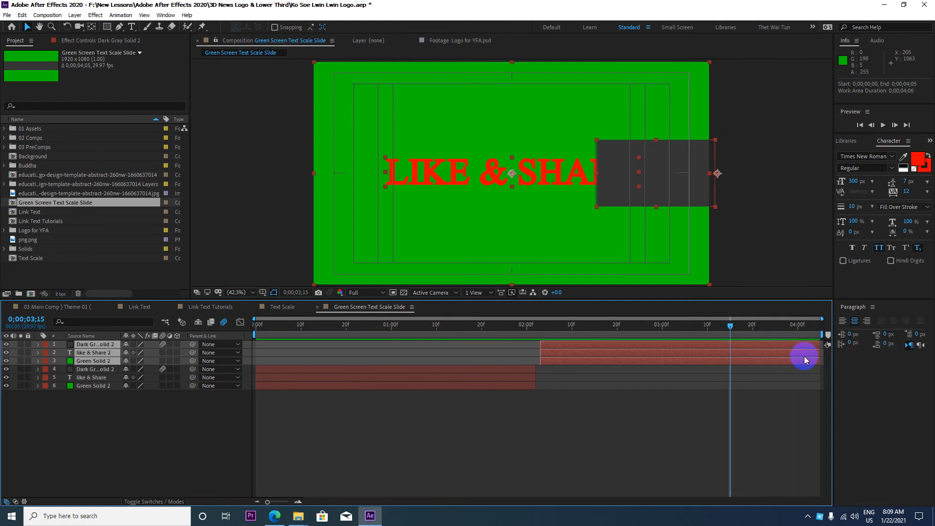
# Step: Select only the duplicated LIKE & SHARE text layer
pyautogui.click(95, 407)
pyautogui.click(94, 354)
pyautogui.click(500, 352)
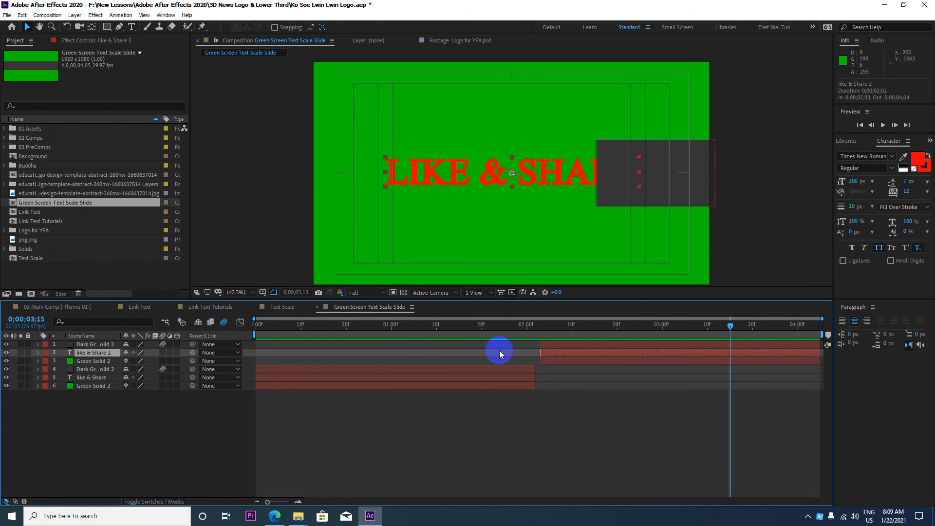